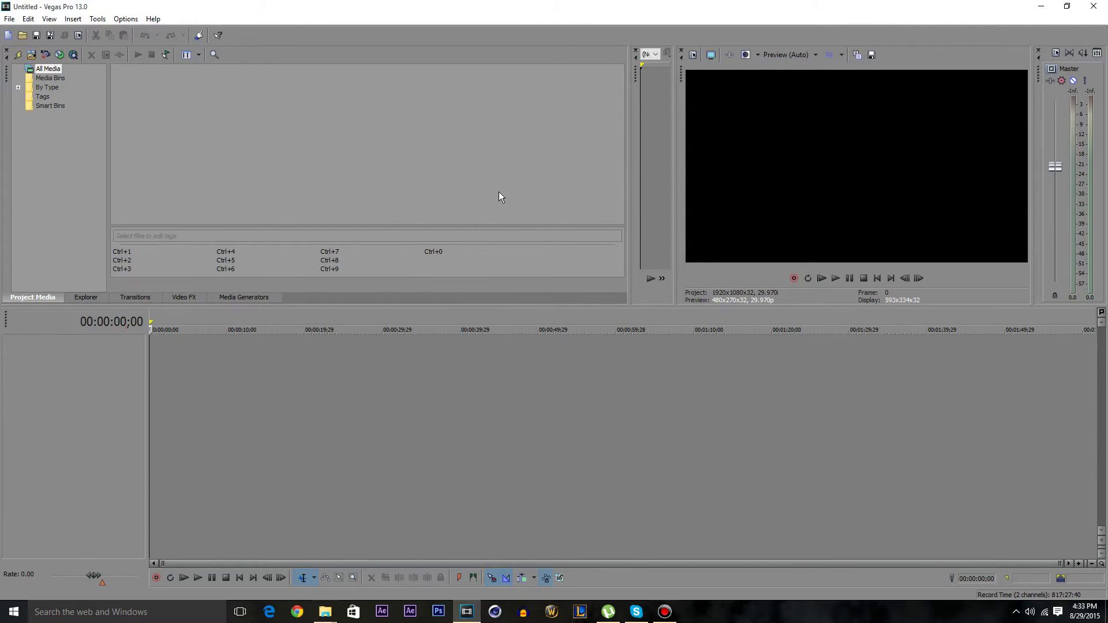
# Close the Video Preview, Trimmer and Project Media panes, leaving the Explorer tab docked.
pyautogui.click(681, 51)
pyautogui.click(635, 51)
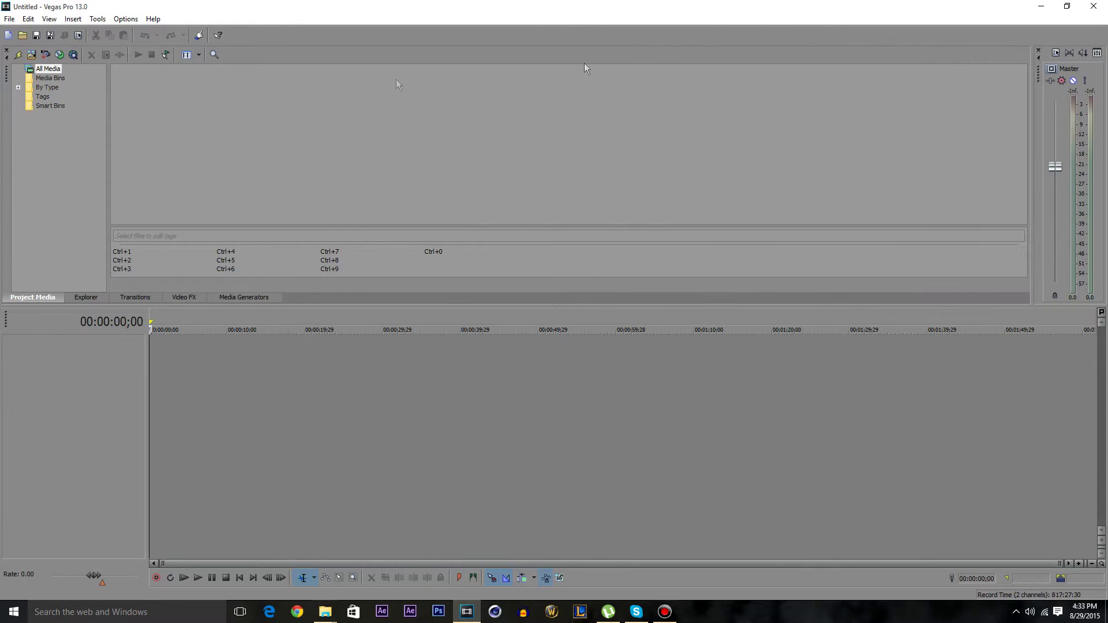
pyautogui.click(6, 51)
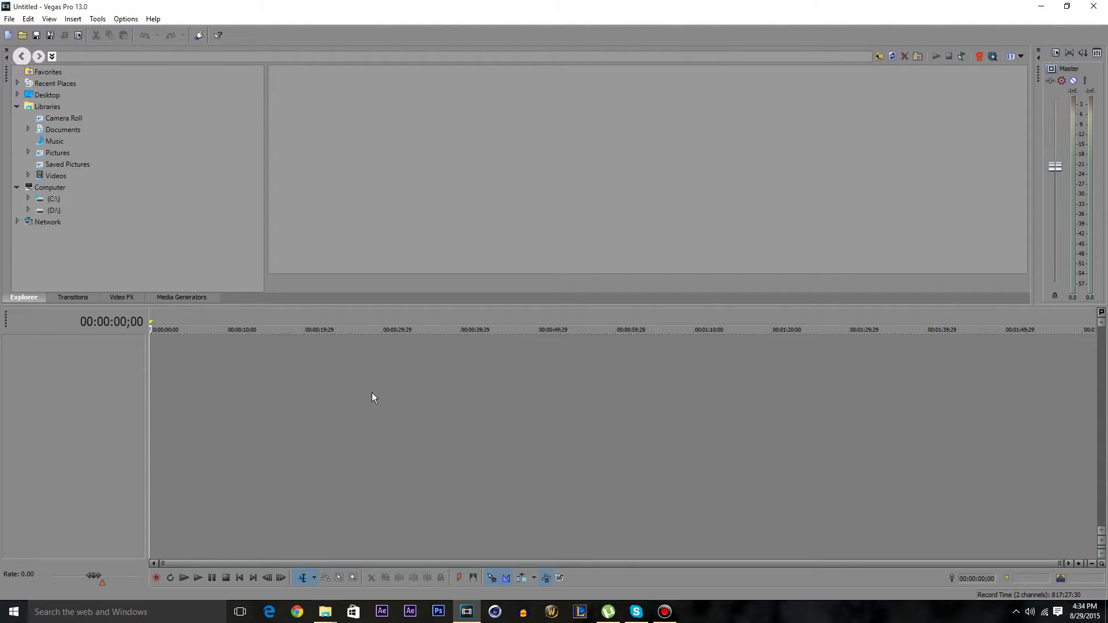
pyautogui.click(49, 18)
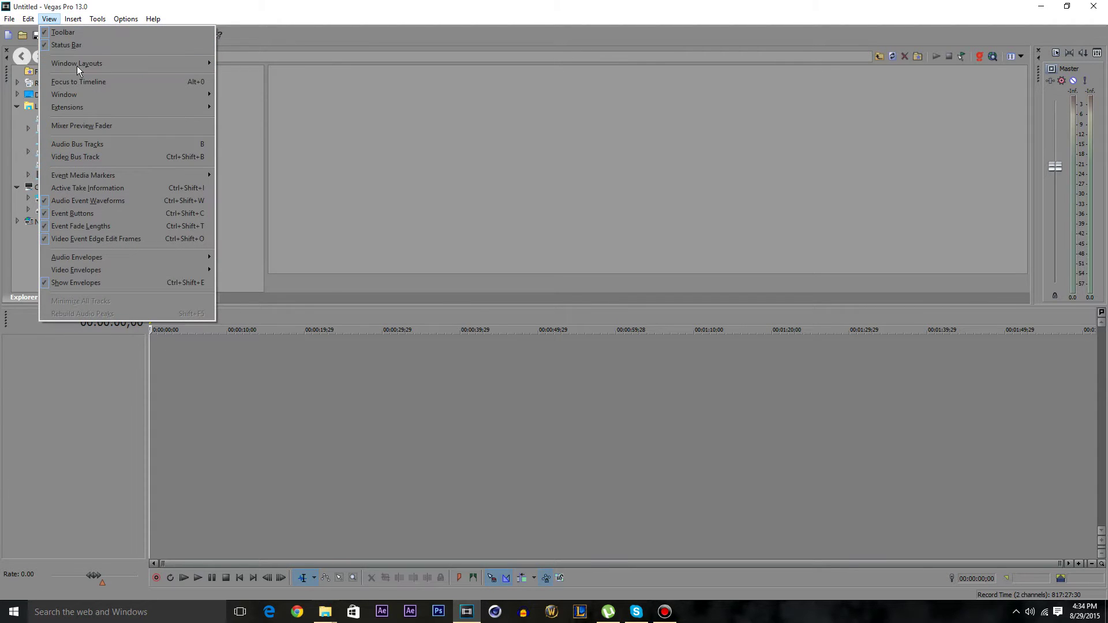
# Restore the default window layout, then close the trimmer, video preview and every docked tab.
pyautogui.moveTo(81, 65)
pyautogui.click(261, 120)
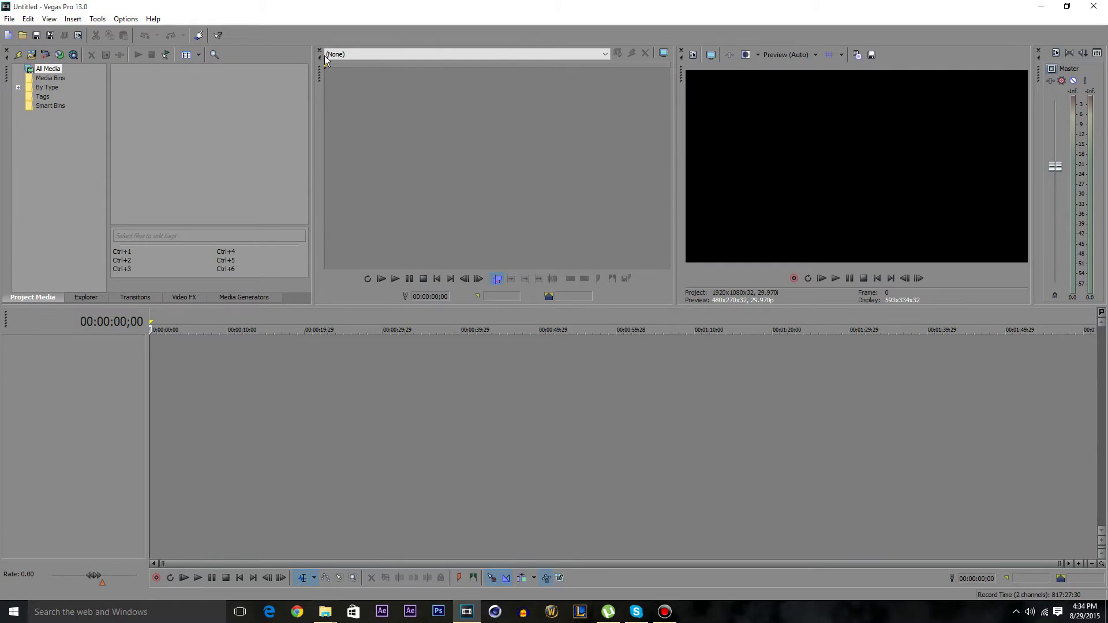
pyautogui.hotkey('alt', '2')
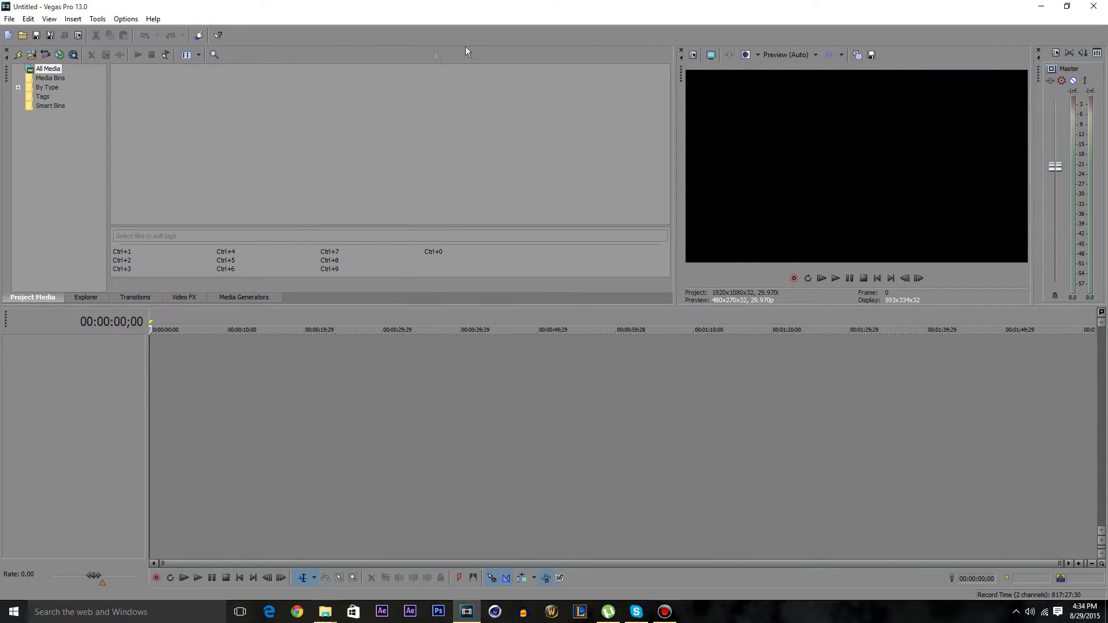
pyautogui.click(680, 51)
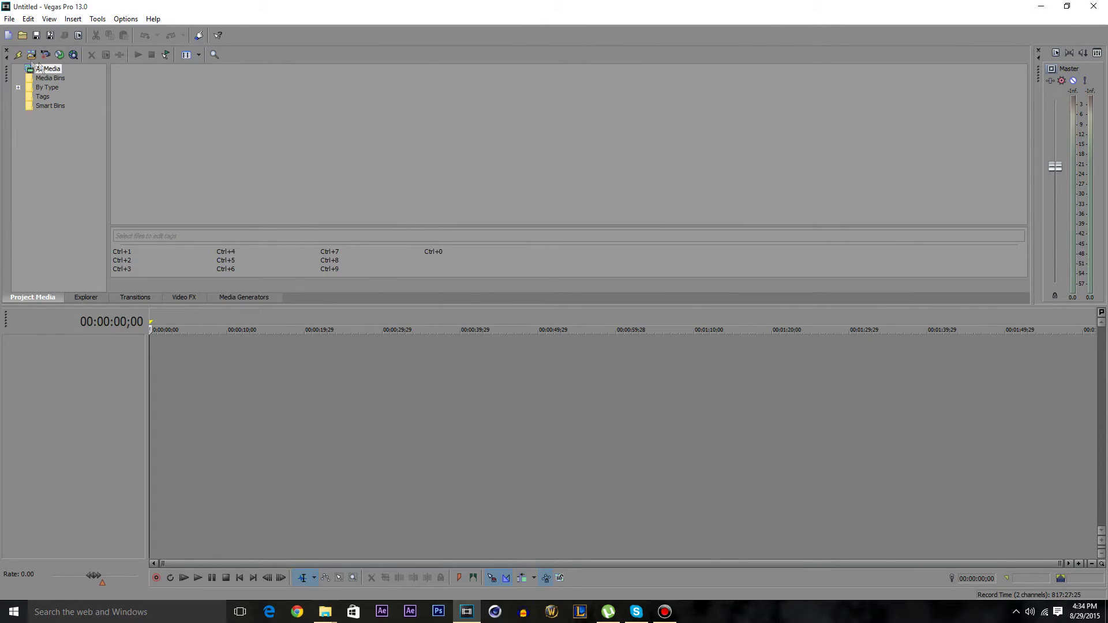
pyautogui.click(9, 52)
pyautogui.click(9, 52)
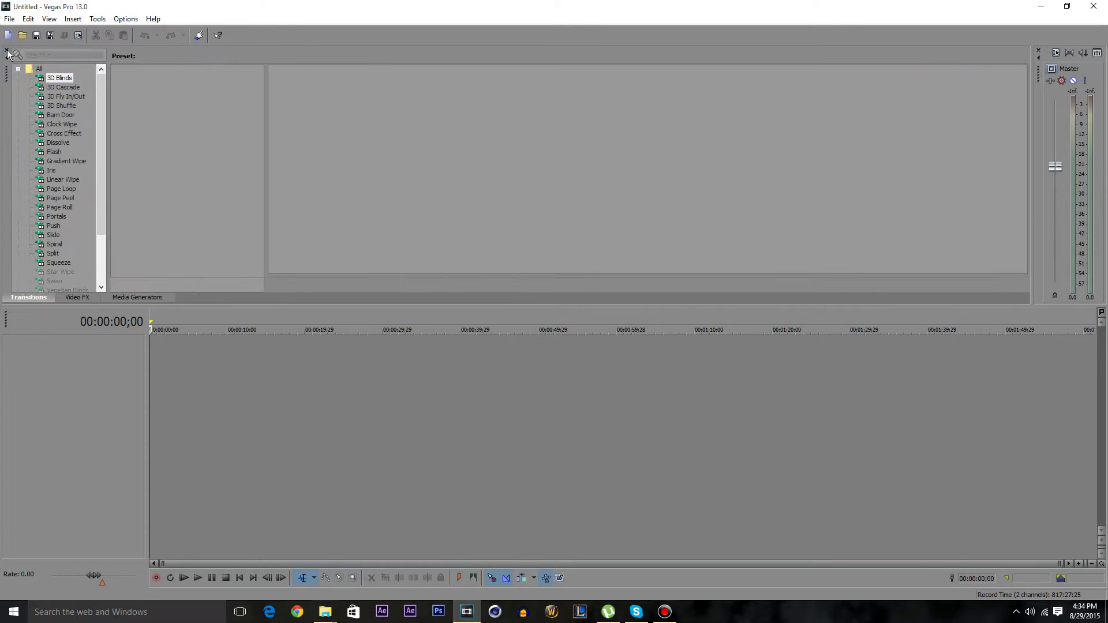
pyautogui.click(9, 52)
pyautogui.click(9, 52)
pyautogui.click(9, 52)
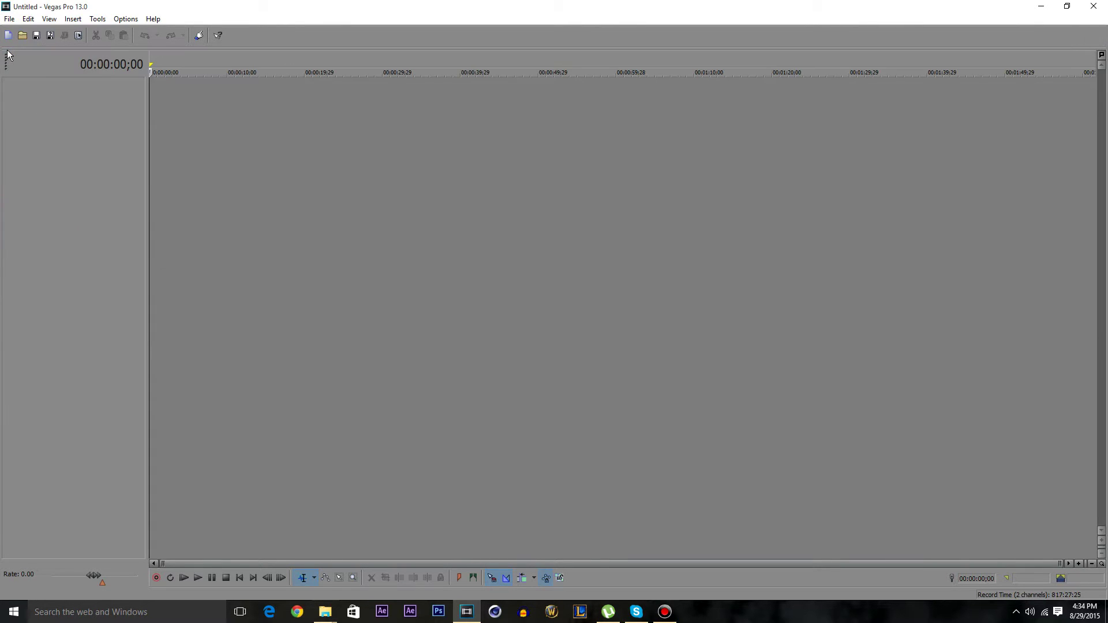
# Make and clear time selections on the empty timeline, leaving the playhead at 1:12;18.
pyautogui.click(677, 277)
pyautogui.moveTo(859, 271); pyautogui.dragTo(927, 219)
pyautogui.press('Home')
pyautogui.moveTo(742, 231); pyautogui.dragTo(731, 230)
pyautogui.click(248, 185)
pyautogui.click(714, 202)
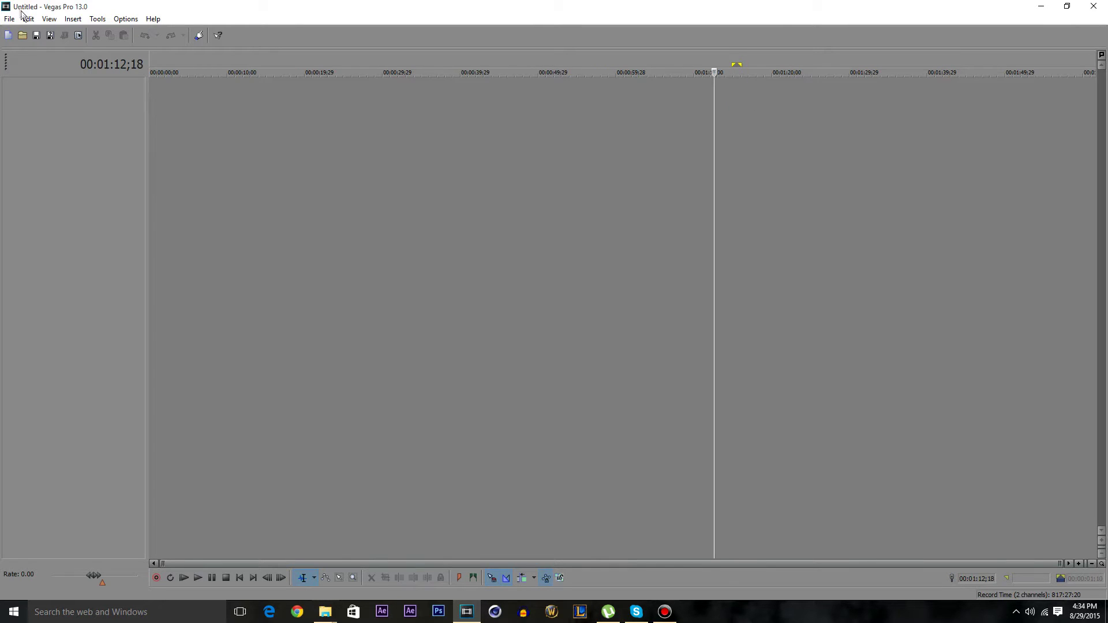
# Restore the default window layout again and park the playhead at 0:53;19.
pyautogui.click(49, 19)
pyautogui.moveTo(122, 65)
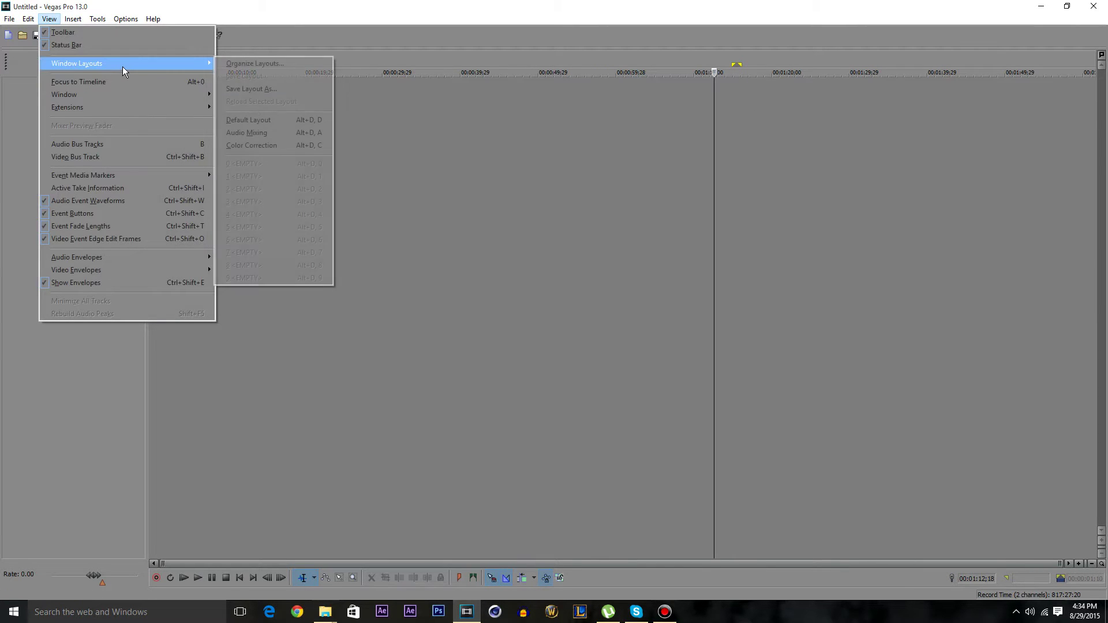
pyautogui.click(259, 119)
pyautogui.click(567, 132)
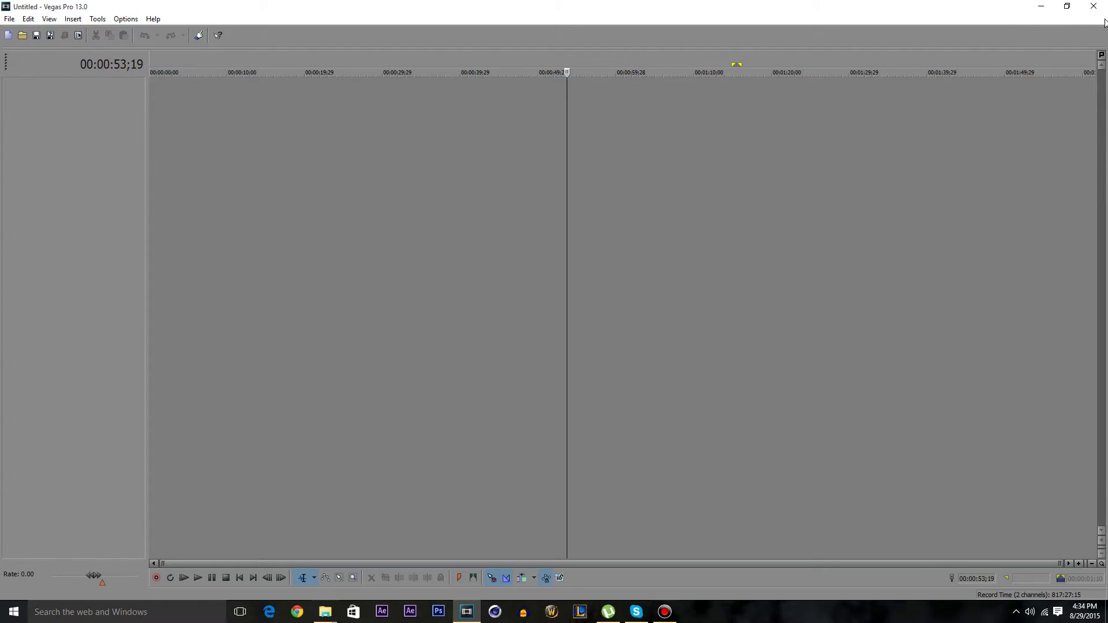
# Minimize Vegas Pro and close the Bandicam and NOvi snimci folder windows.
pyautogui.click(1042, 5)
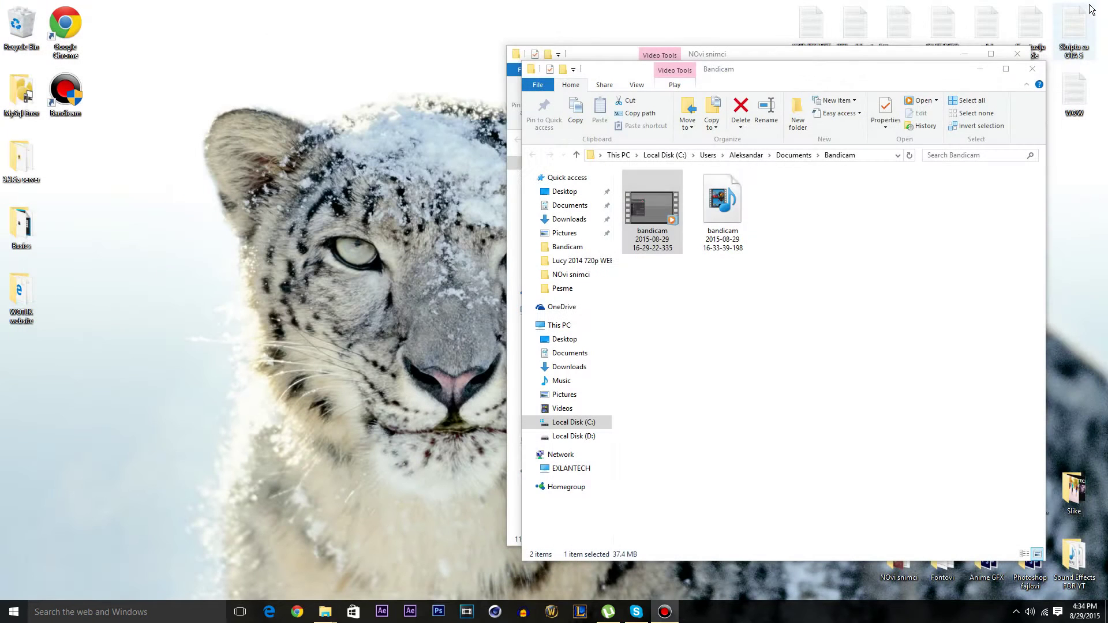
pyautogui.click(1033, 69)
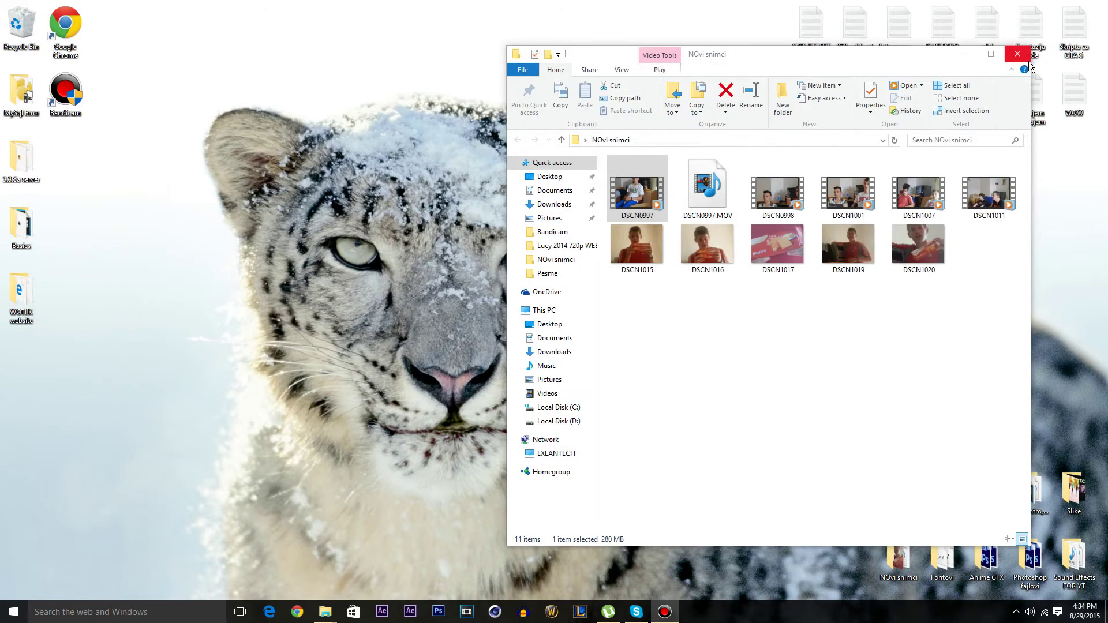
pyautogui.click(1019, 53)
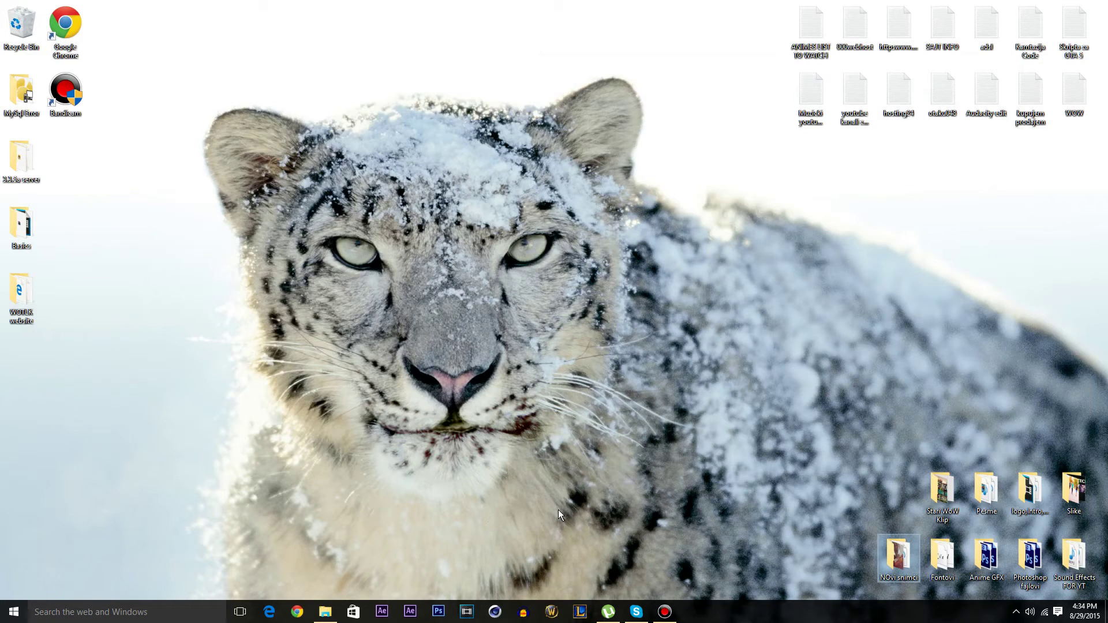
# Relaunch Vegas Pro from the taskbar so it offers a preferences reset.
pyautogui.click(115, 612)
pyautogui.click(425, 467)
pyautogui.click(468, 617)
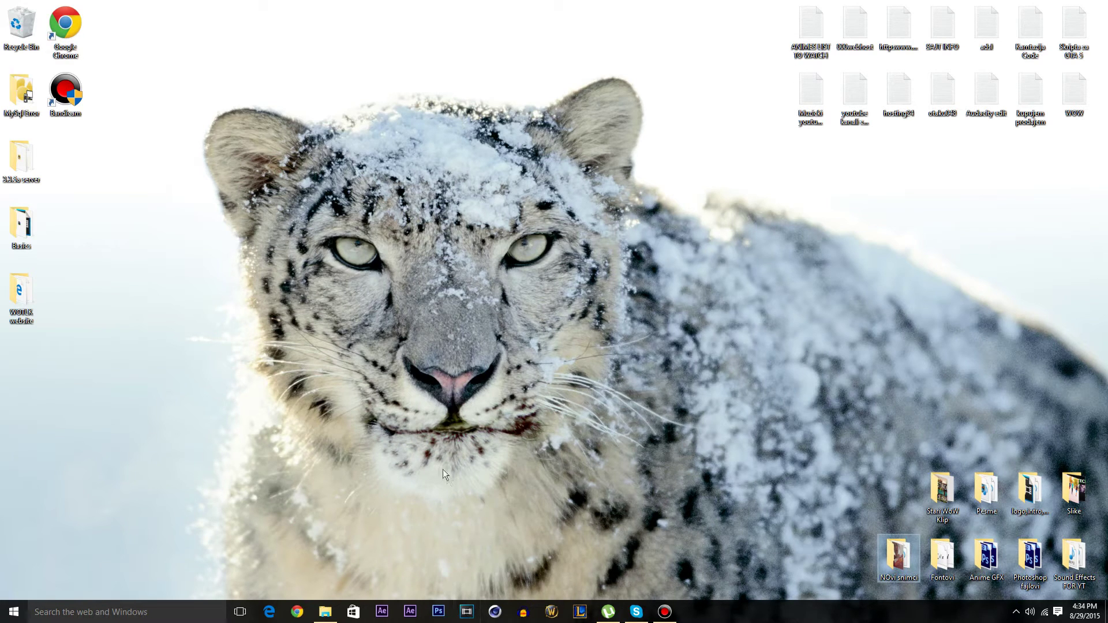
pyautogui.keyDown('ctrl'); pyautogui.keyDown('shift'); pyautogui.click(466, 612); pyautogui.keyUp('shift'); pyautogui.keyUp('ctrl')
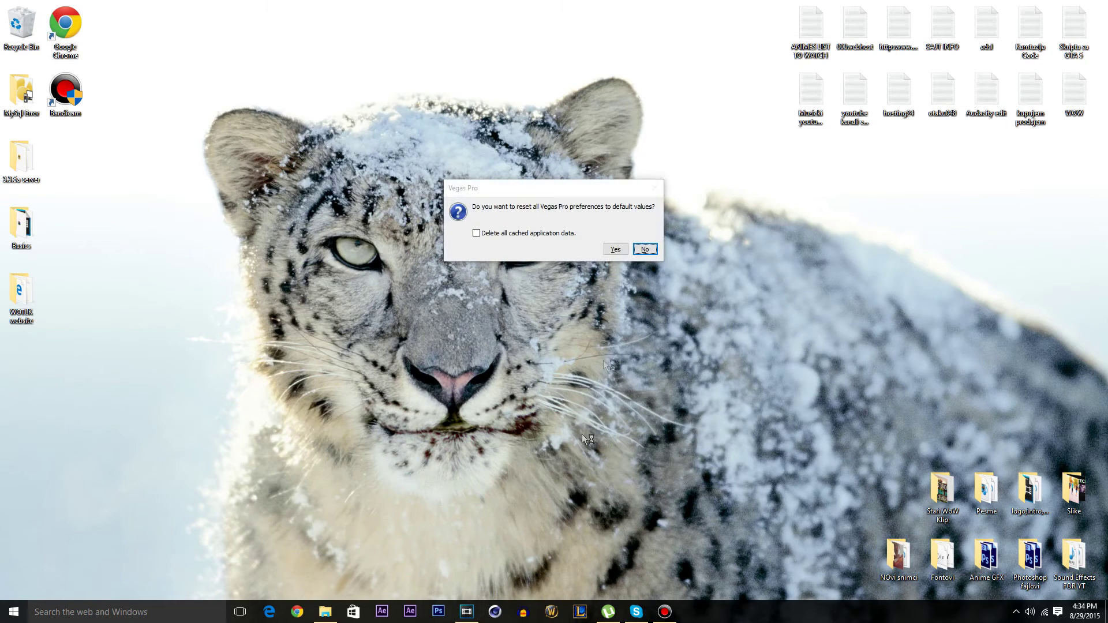
# Tick 'Delete all cached application data' and confirm resetting all preferences to defaults.
pyautogui.click(548, 235)
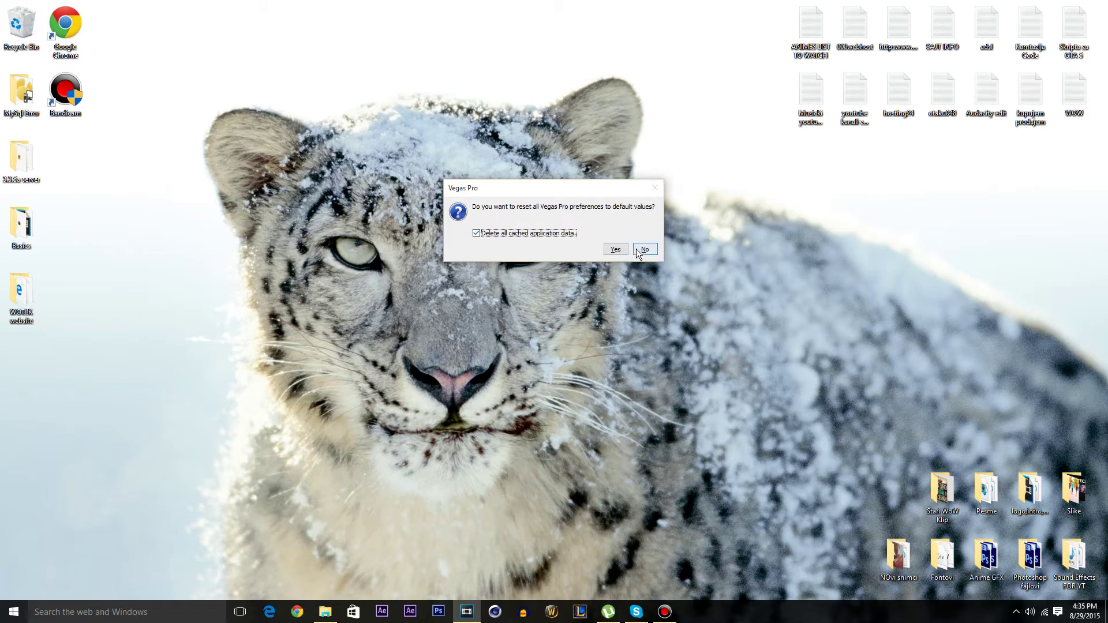
pyautogui.click(617, 249)
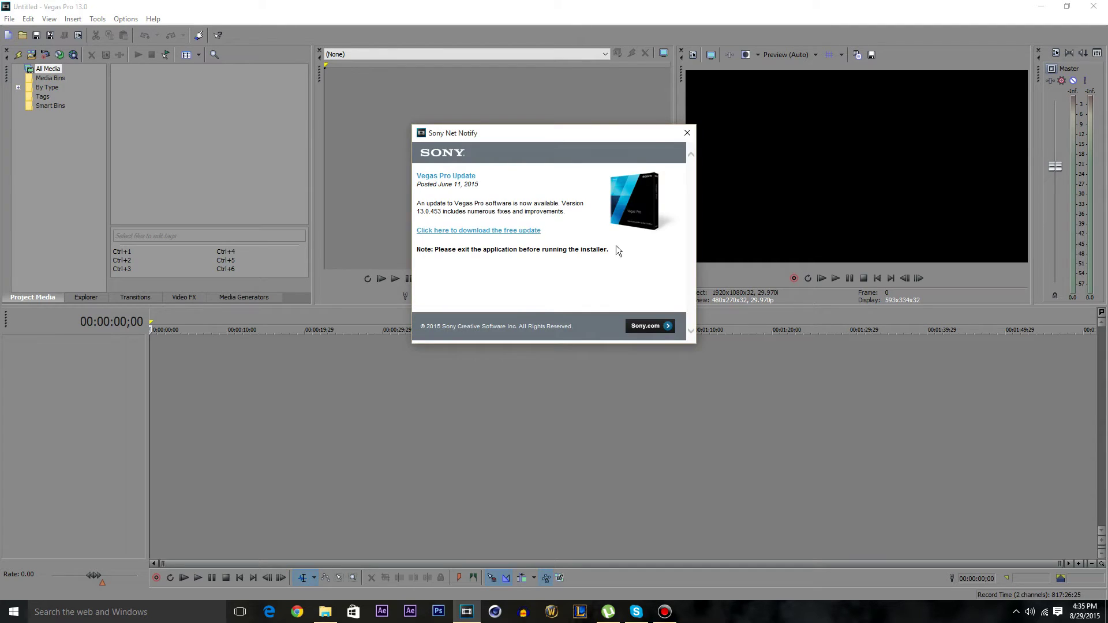
# Dismiss the Sony Net Notify notice, un-maximize Vegas Pro and move its window up-left.
pyautogui.click(688, 135)
pyautogui.click(1068, 8)
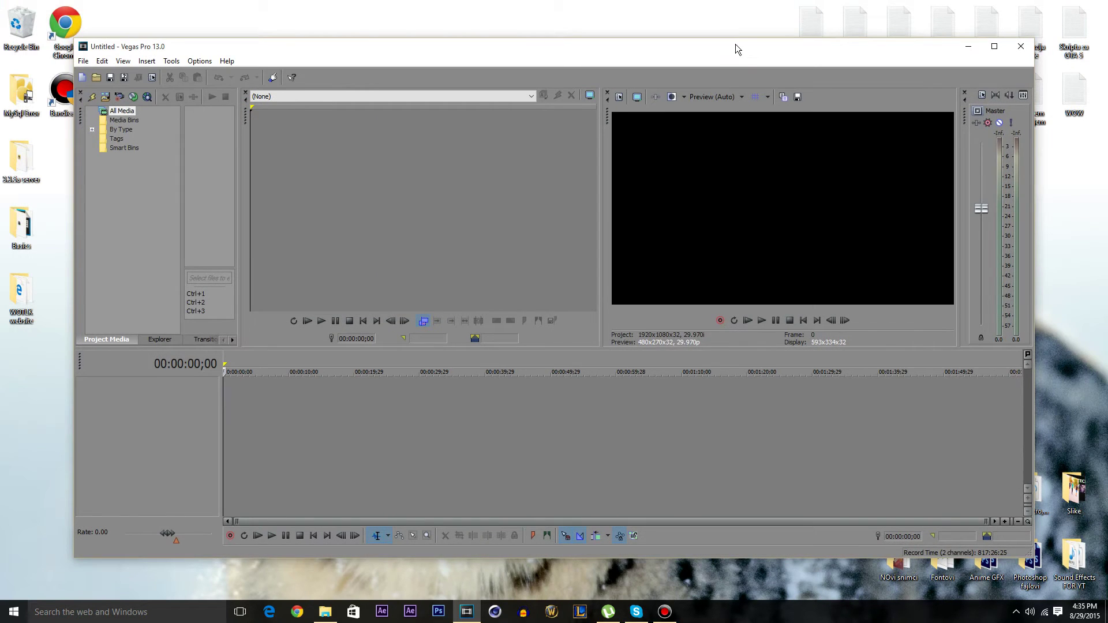
pyautogui.moveTo(727, 50); pyautogui.dragTo(647, 45)
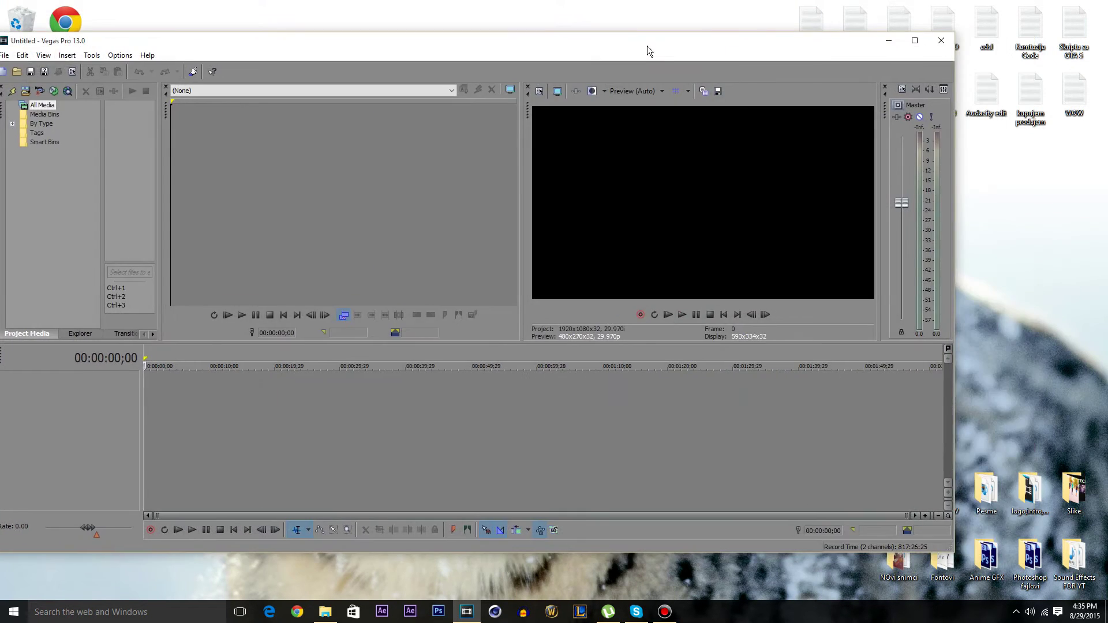
# Open NOvi snimci and check DSCN0997's Properties: a 280 MB QuickTime .MOV movie.
pyautogui.doubleClick(896, 573)
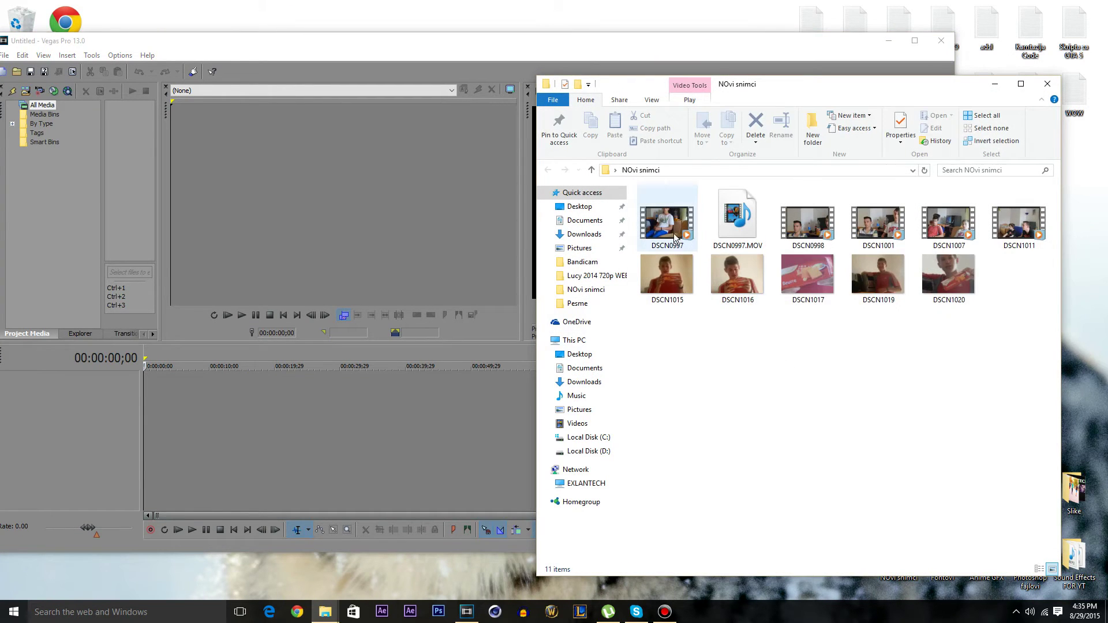
pyautogui.click(661, 225)
pyautogui.rightClick(658, 222)
pyautogui.click(697, 460)
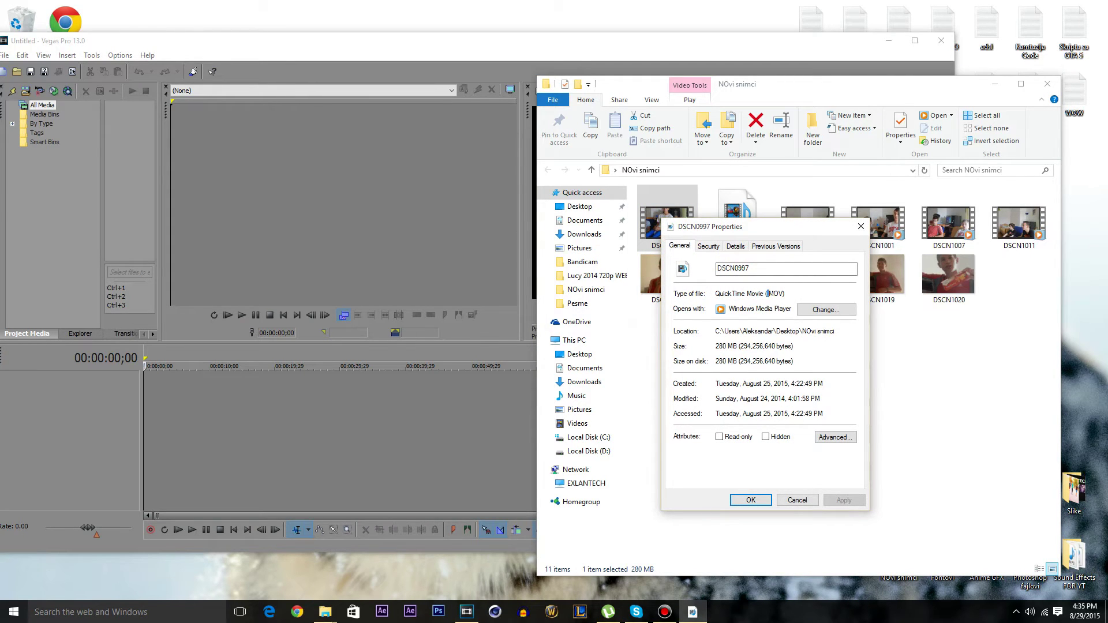
pyautogui.click(861, 227)
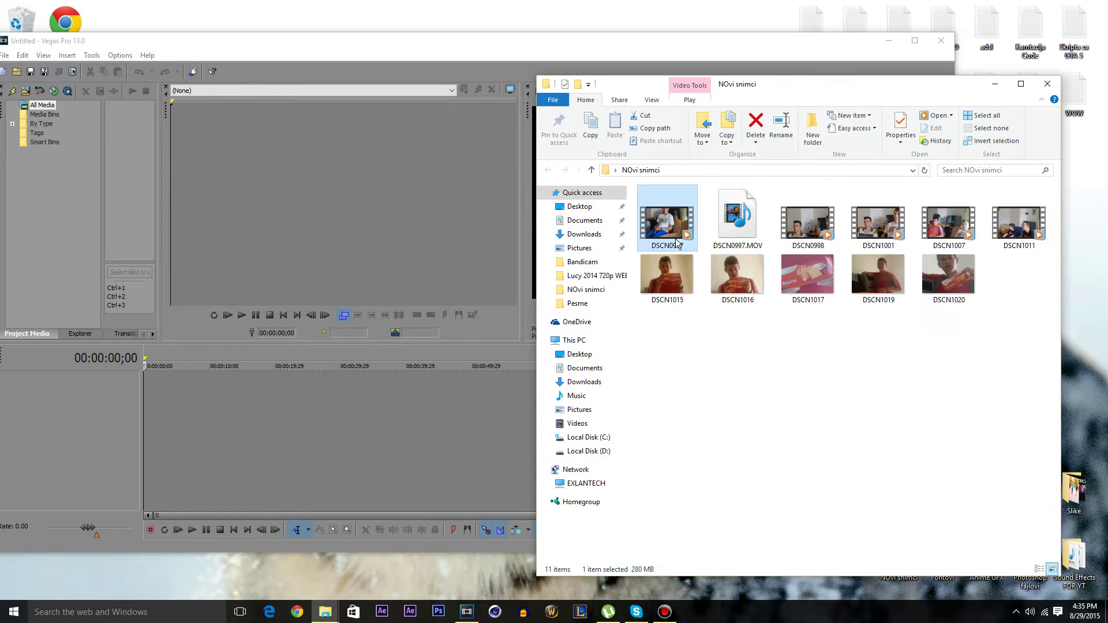
pyautogui.click(860, 496)
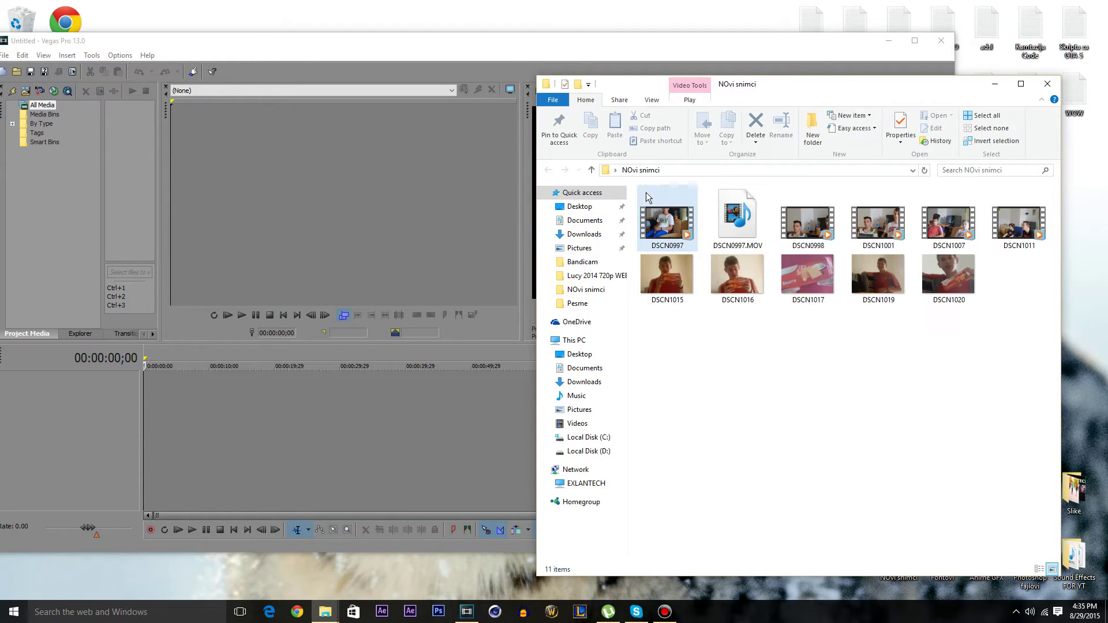
pyautogui.click(664, 216)
# Snap Vegas Pro to the left half of the screen and the NOvi snimci folder to the right.
pyautogui.click(123, 183)
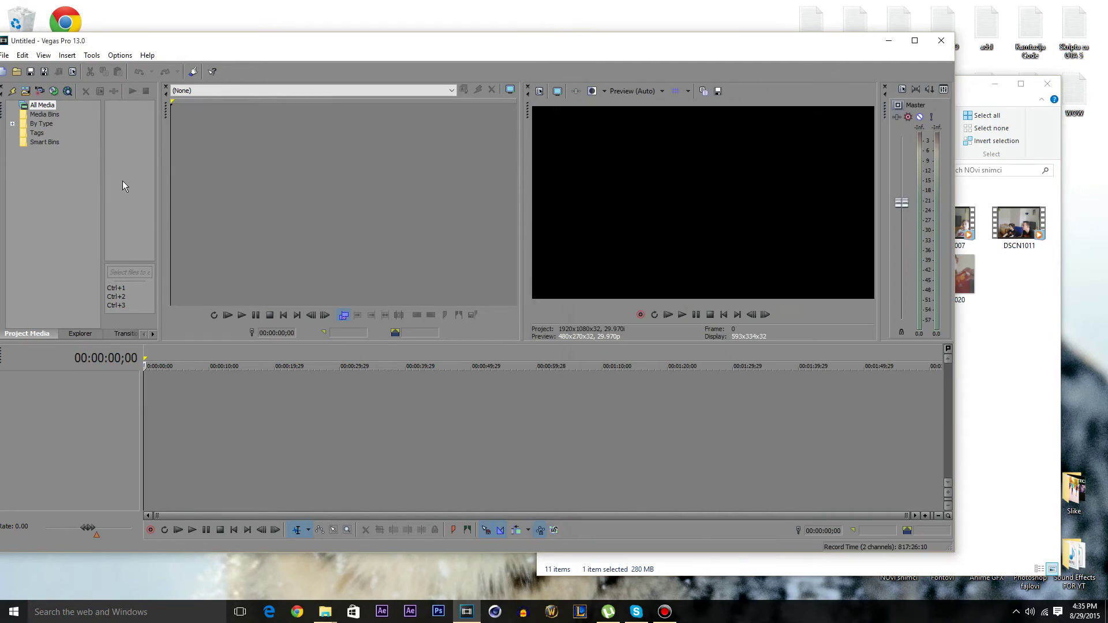
pyautogui.doubleClick(286, 47)
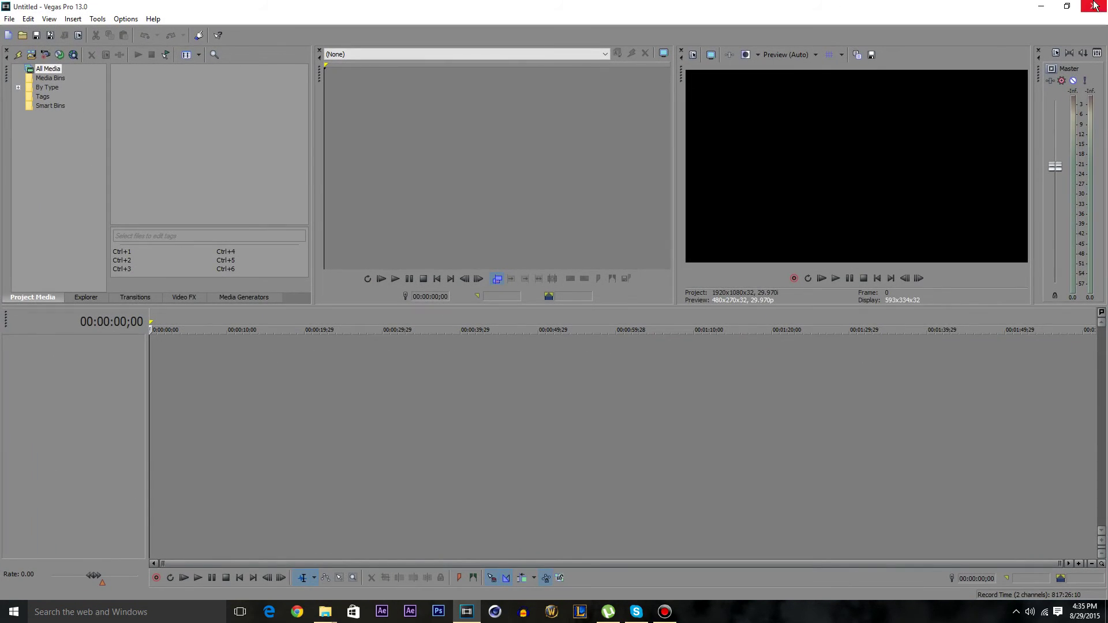
pyautogui.click(1069, 5)
pyautogui.moveTo(747, 40); pyautogui.dragTo(1, 35)
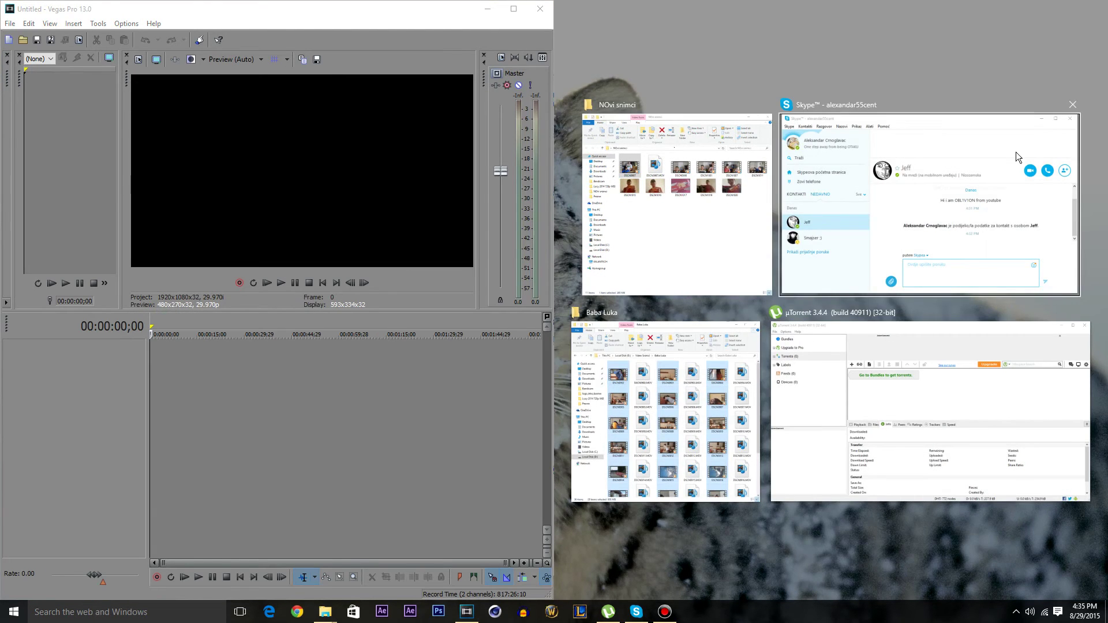
pyautogui.click(675, 173)
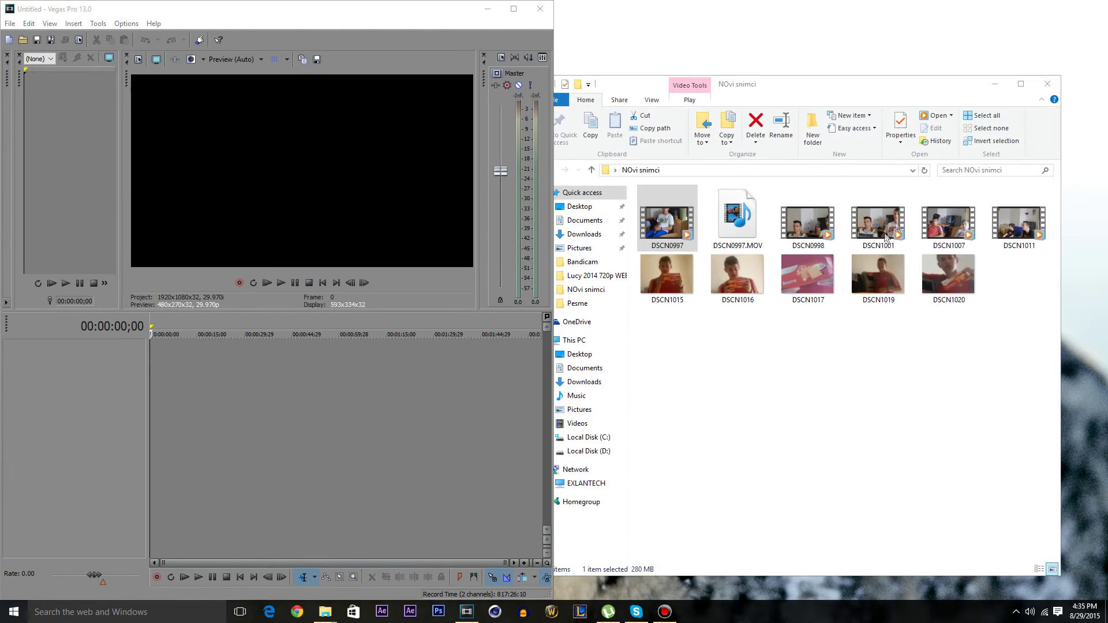
# Select DSCN0997 in the folder and quit Vegas Pro.
pyautogui.click(2, 122)
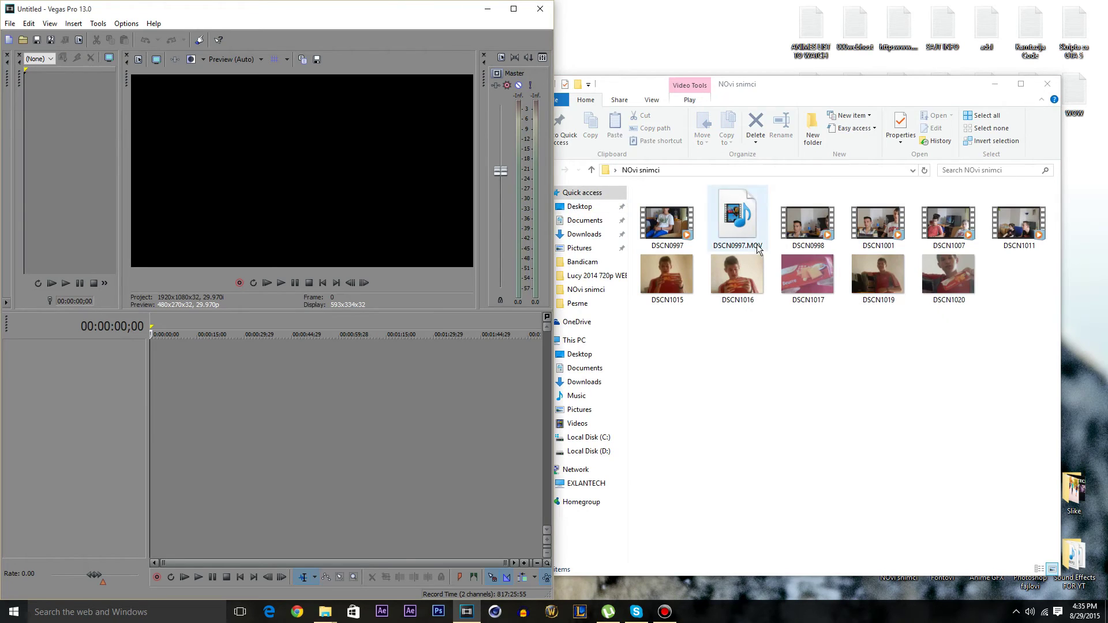
pyautogui.click(668, 222)
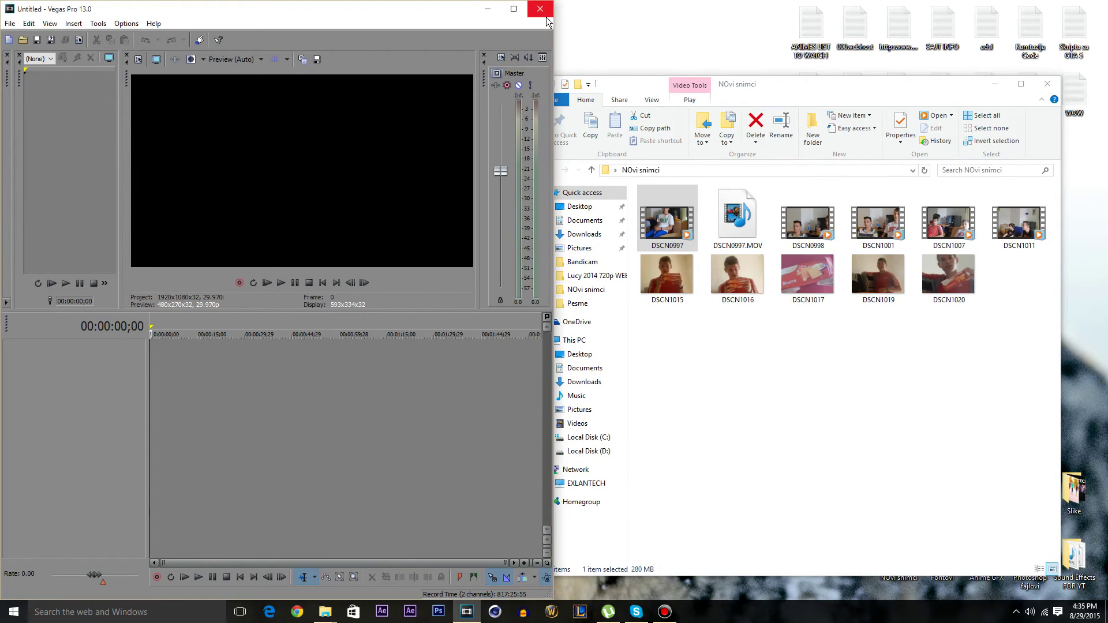
pyautogui.click(528, 11)
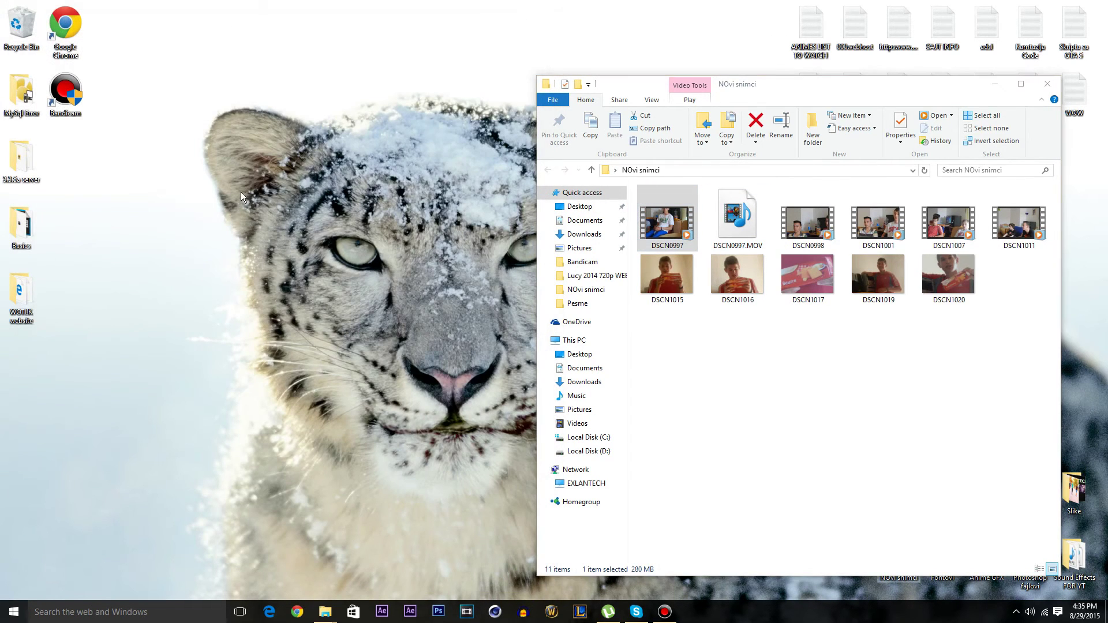
# Relaunch Vegas Pro and drag DSCN0997 onto its timeline, matching project settings to the clip.
pyautogui.click(469, 612)
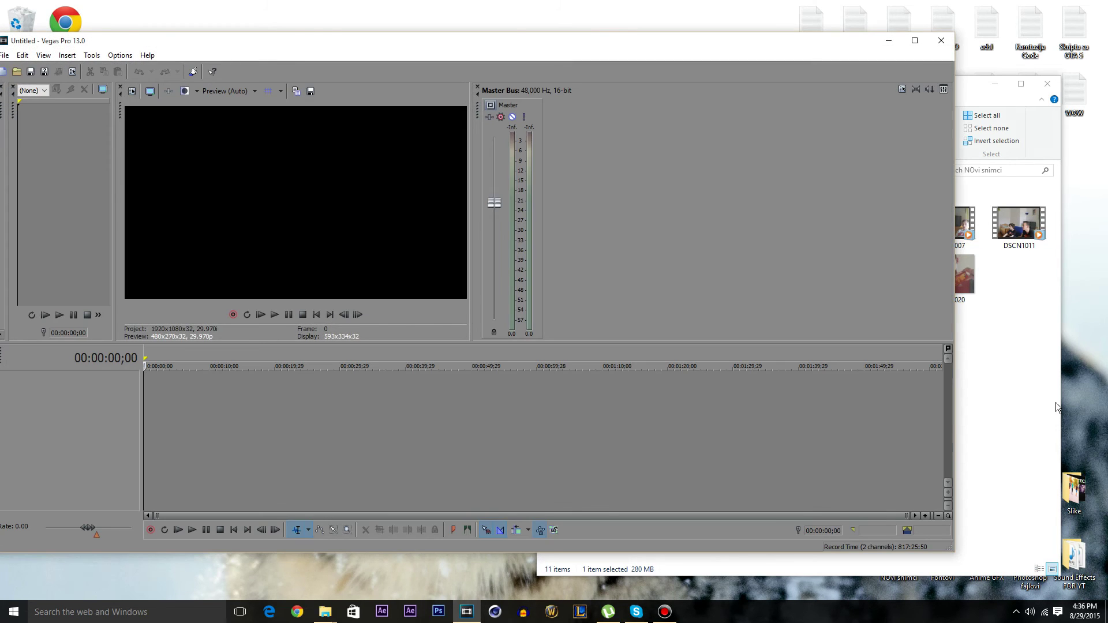
pyautogui.click(1057, 408)
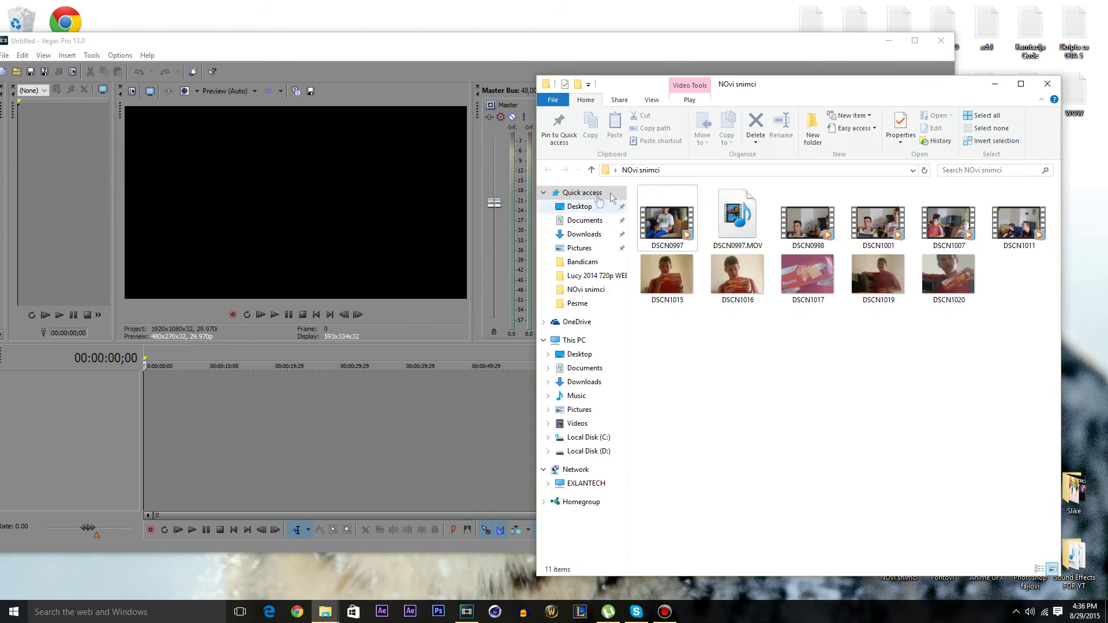
pyautogui.moveTo(664, 222); pyautogui.dragTo(182, 425)
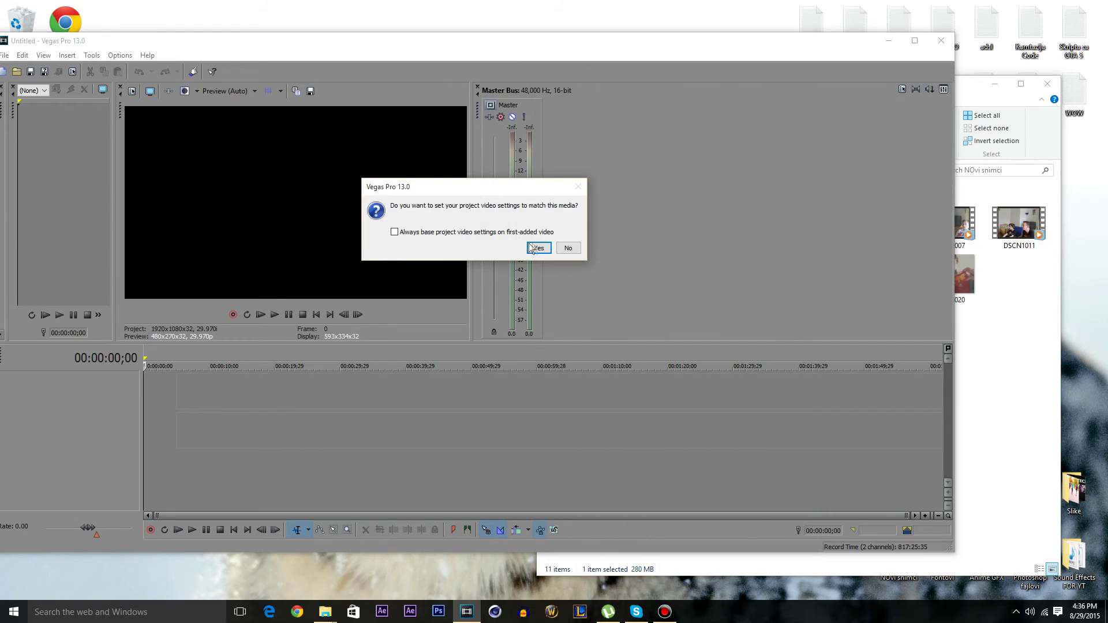
pyautogui.click(533, 248)
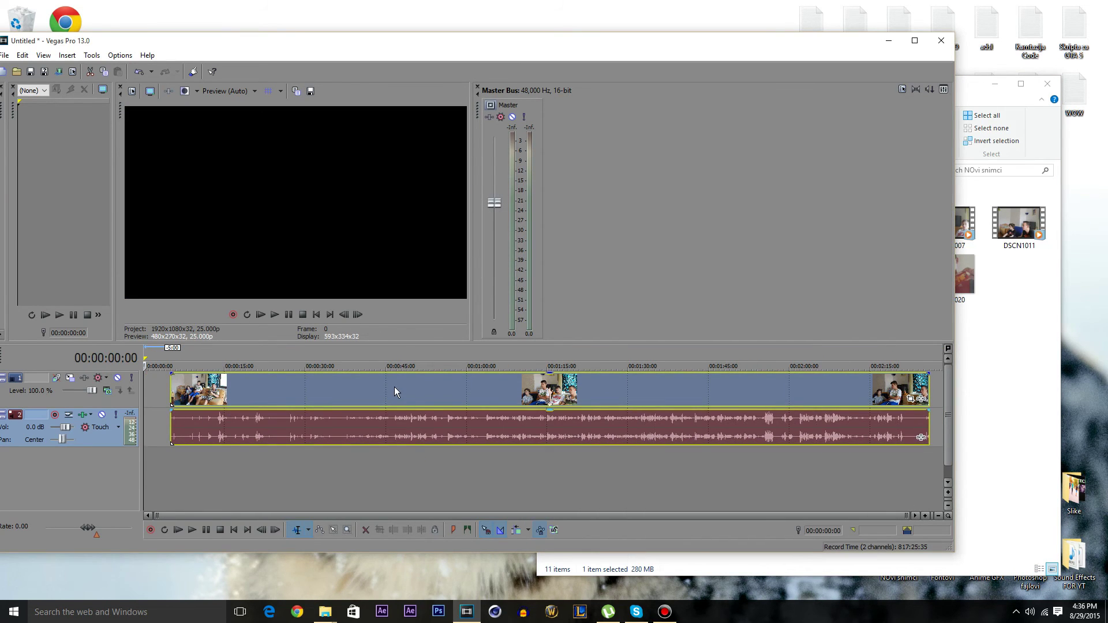
# Move the playhead through the DSCN0997 footage, stopping at 01:34:01 to preview it.
pyautogui.click(394, 387)
pyautogui.click(509, 393)
pyautogui.click(650, 391)
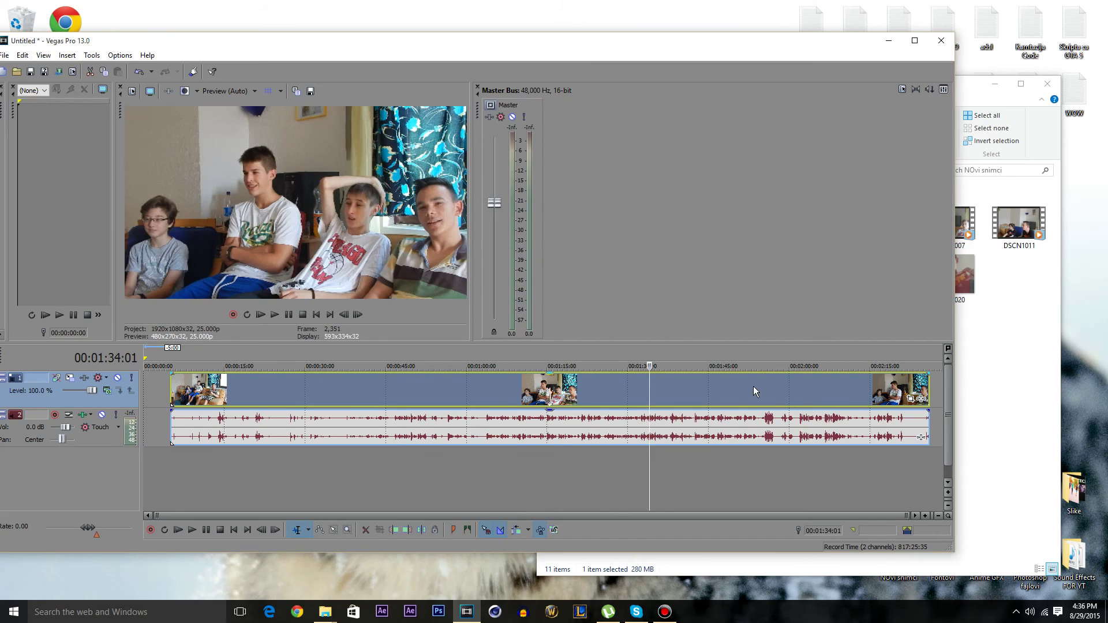